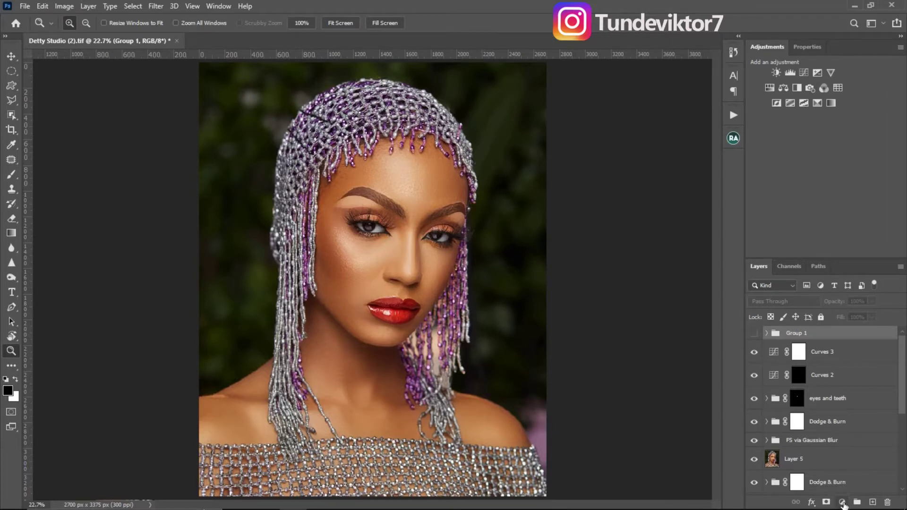
Add a Color Lookup layer, preview several preset LUTs, and keep Fuji F125 Kodak 2393.
{"action": "left_click", "coordinate": [842, 502]}
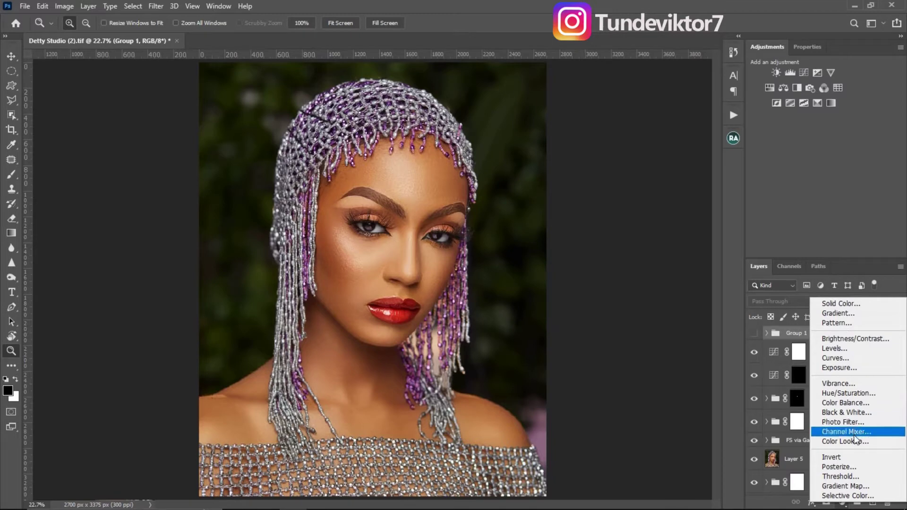
{"action": "left_click", "coordinate": [853, 442]}
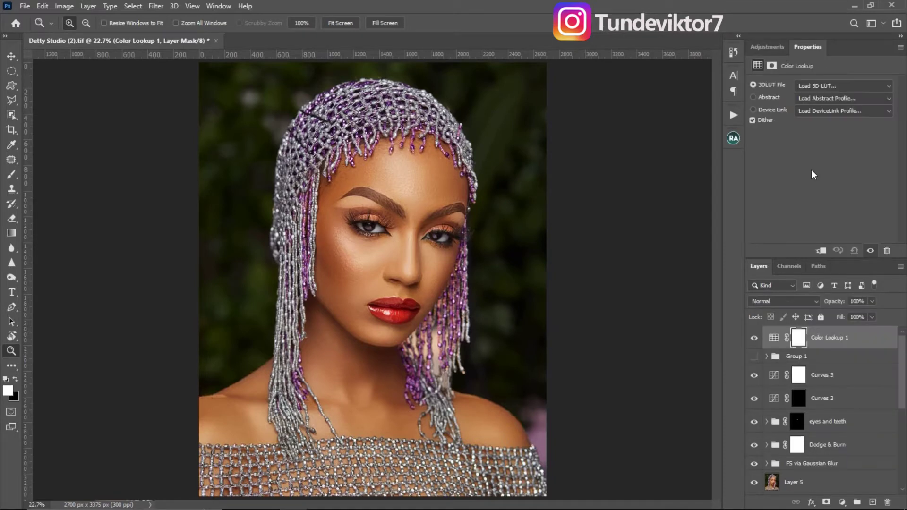
{"action": "left_click", "coordinate": [833, 84]}
{"action": "left_click", "coordinate": [802, 133]}
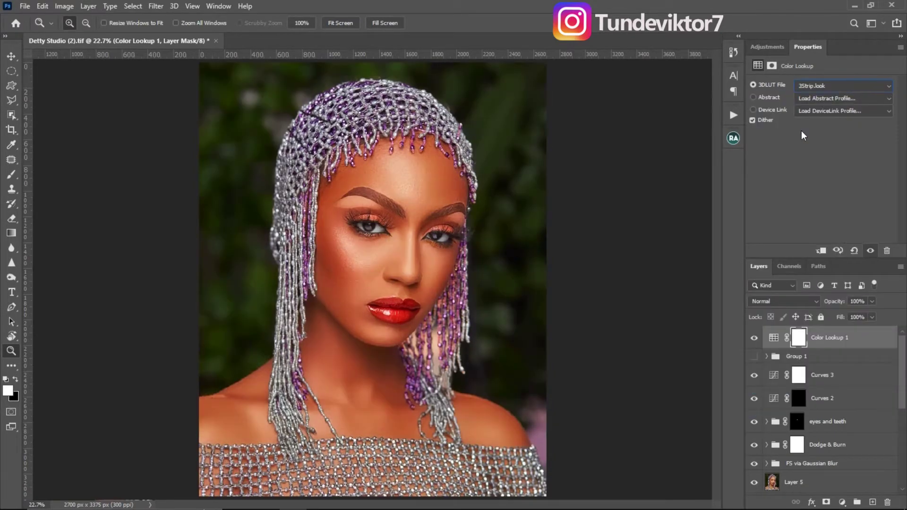
{"action": "key", "text": "Down"}
{"action": "key", "text": "Down"}
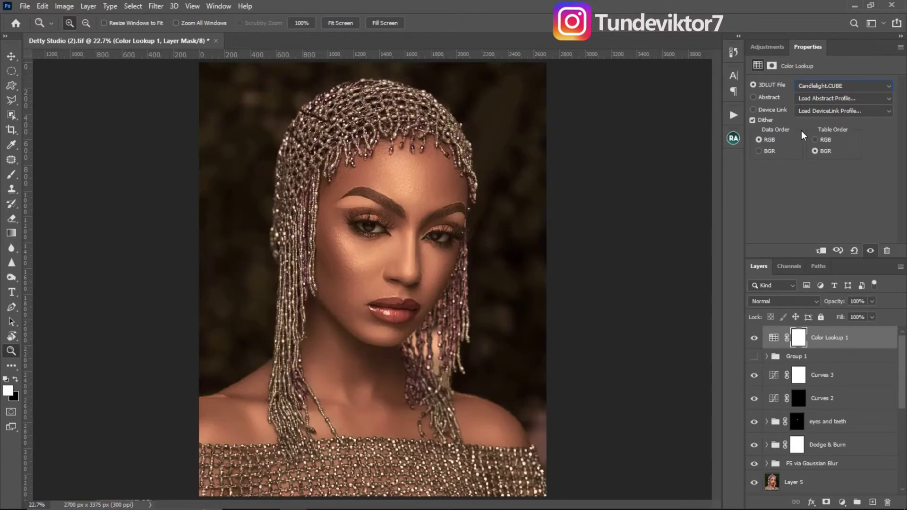
{"action": "key", "text": "Down"}
{"action": "key", "text": "Down"}
{"action": "key", "text": "Down"}
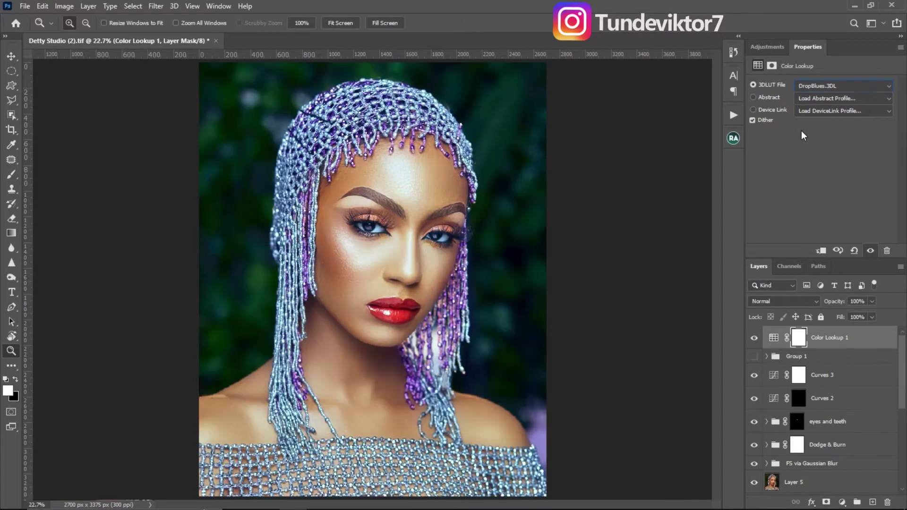
{"action": "key", "text": "Down"}
{"action": "key", "text": "Down"}
{"action": "key", "text": "Down"}
{"action": "key", "text": "Down"}
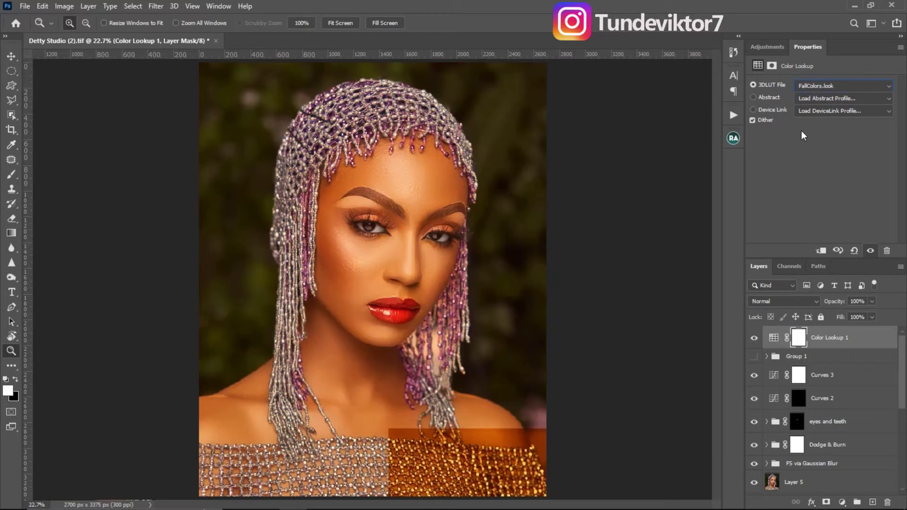
{"action": "key", "text": "Down"}
{"action": "key", "text": "Down"}
{"action": "key", "text": "Down"}
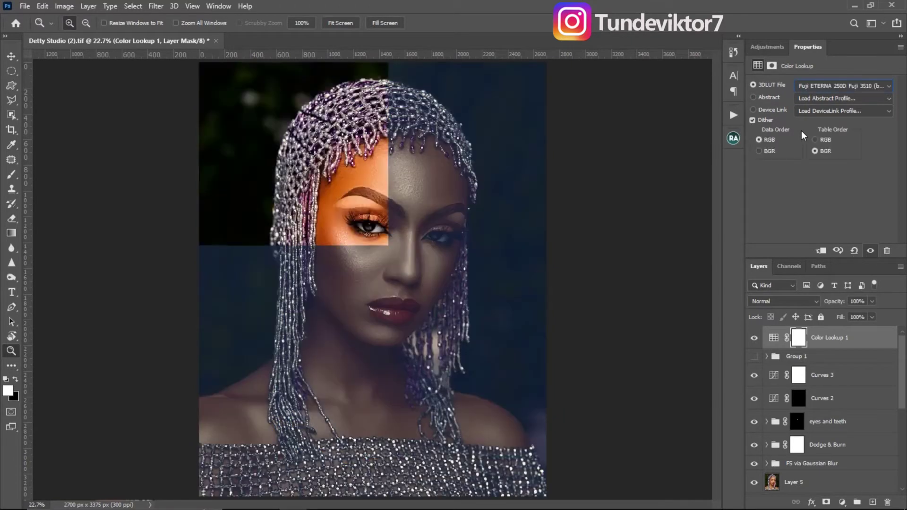
{"action": "key", "text": "alt+Down"}
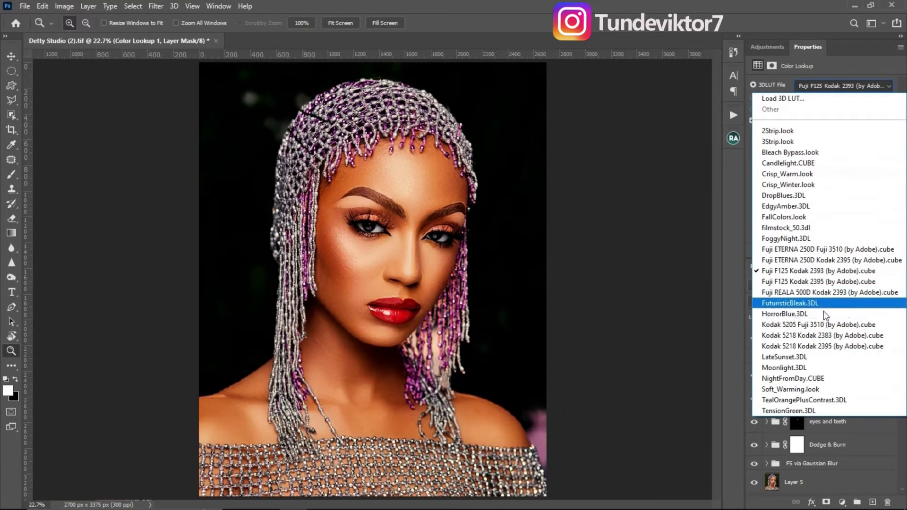
{"action": "left_click", "coordinate": [738, 211]}
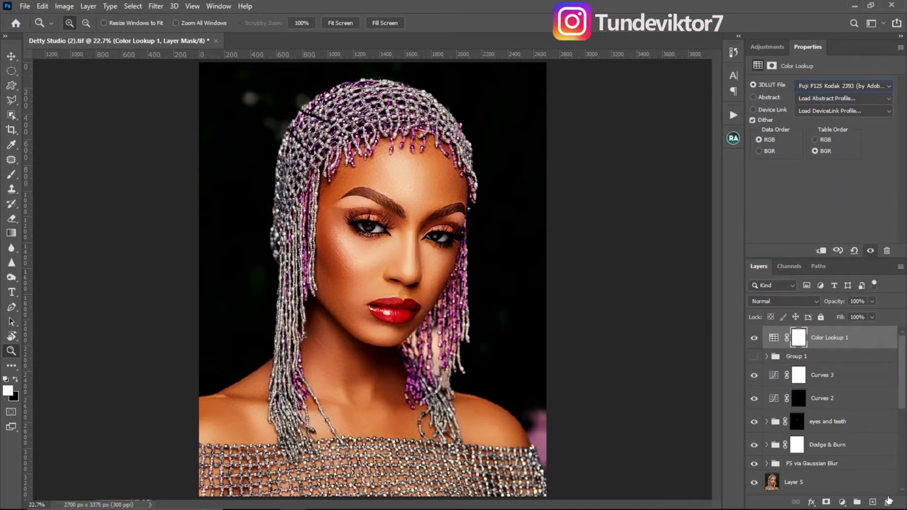
Delete the Fuji-graded Color Lookup 1 layer and confirm the removal.
{"action": "left_click_drag", "start_coordinate": [888, 502], "coordinate": [888, 502]}
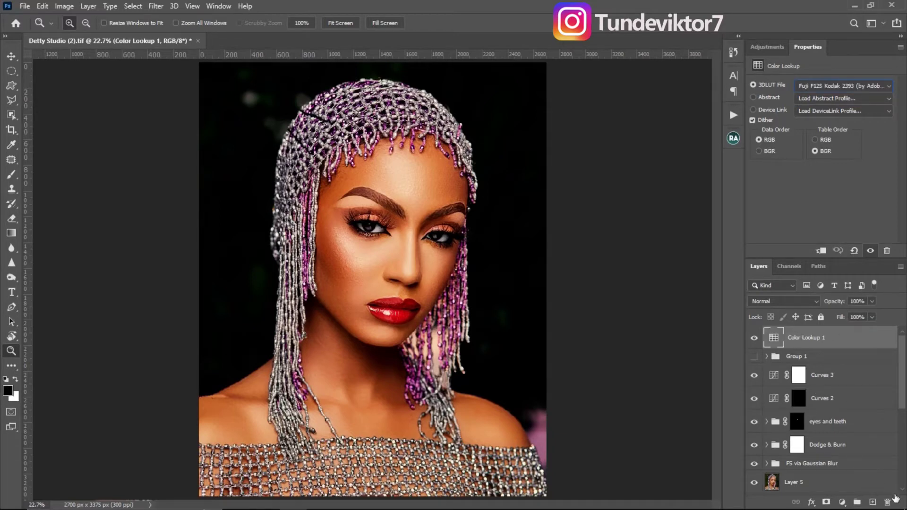
{"action": "left_click", "coordinate": [888, 502]}
{"action": "left_click", "coordinate": [402, 197]}
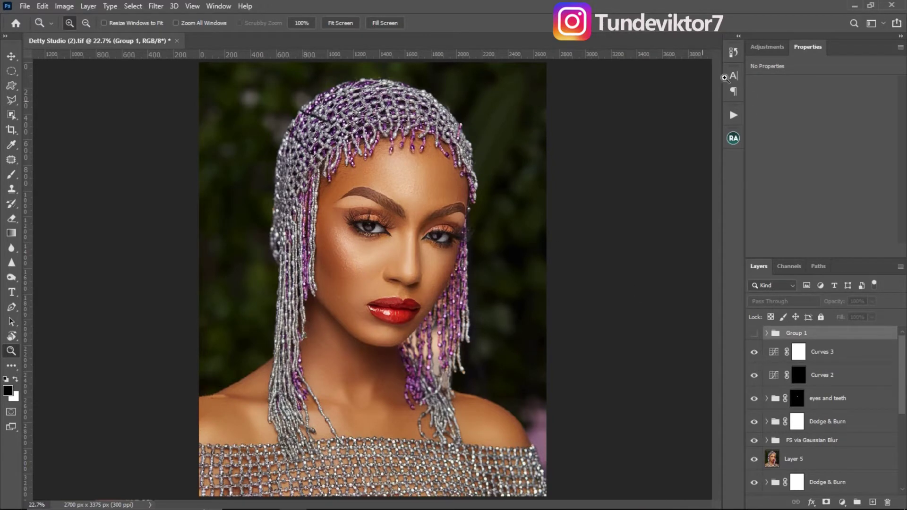
Add a new Color Lookup adjustment layer from the Adjustments panel.
{"action": "left_click", "coordinate": [770, 48]}
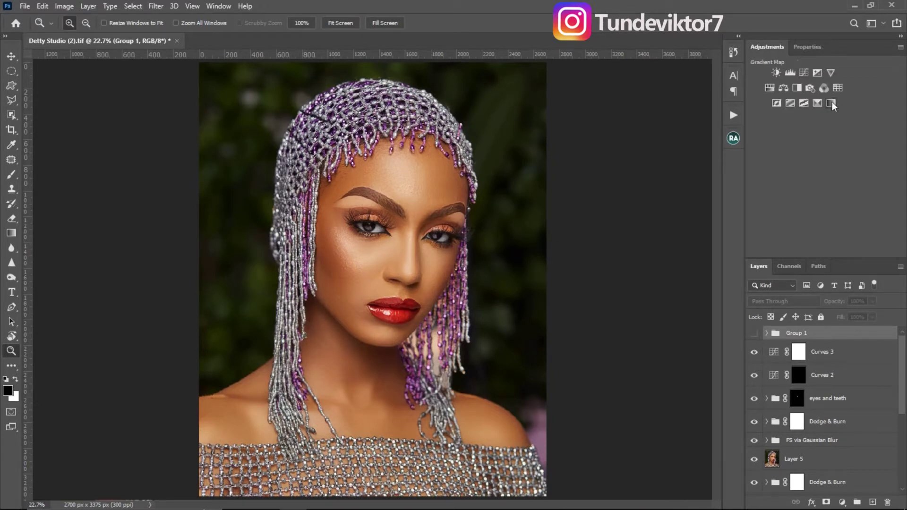
{"action": "left_click", "coordinate": [839, 88]}
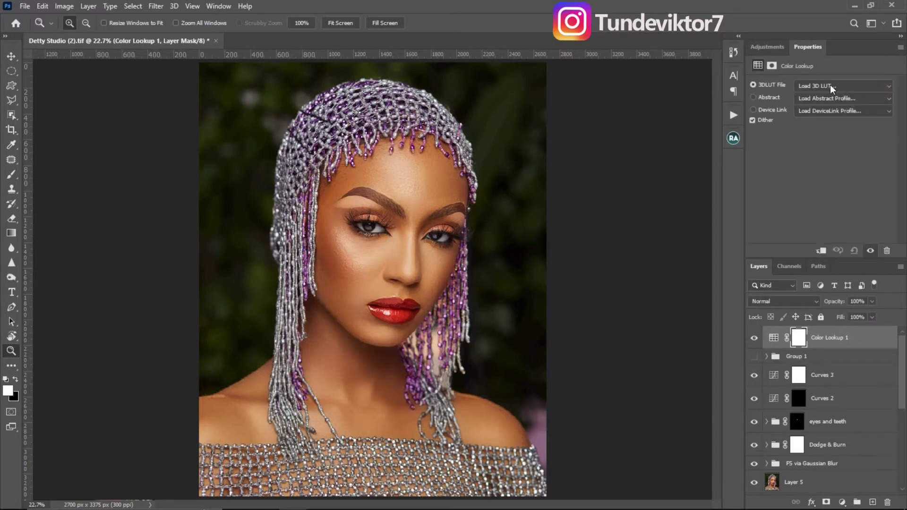
{"action": "left_click", "coordinate": [829, 85]}
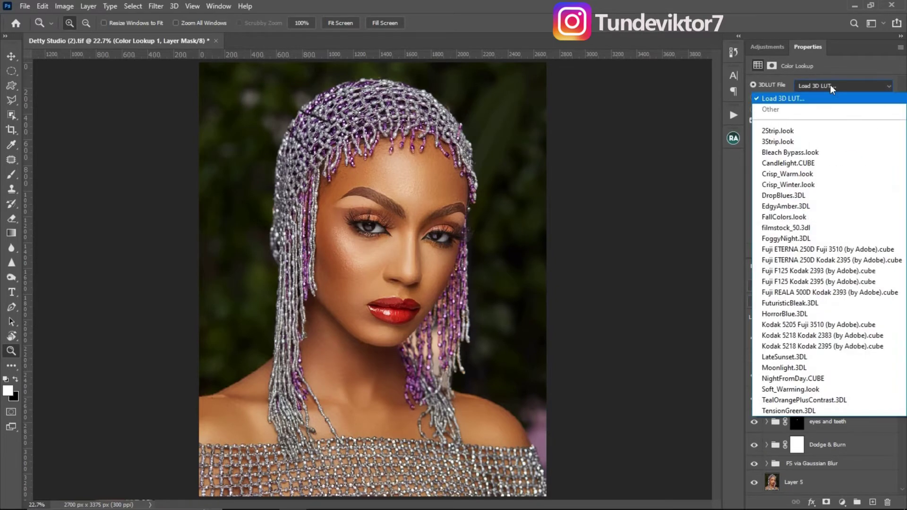
Choose Load 3D LUT and navigate through This PC to the luts folder on Local Disk (H:).
{"action": "left_click", "coordinate": [790, 100]}
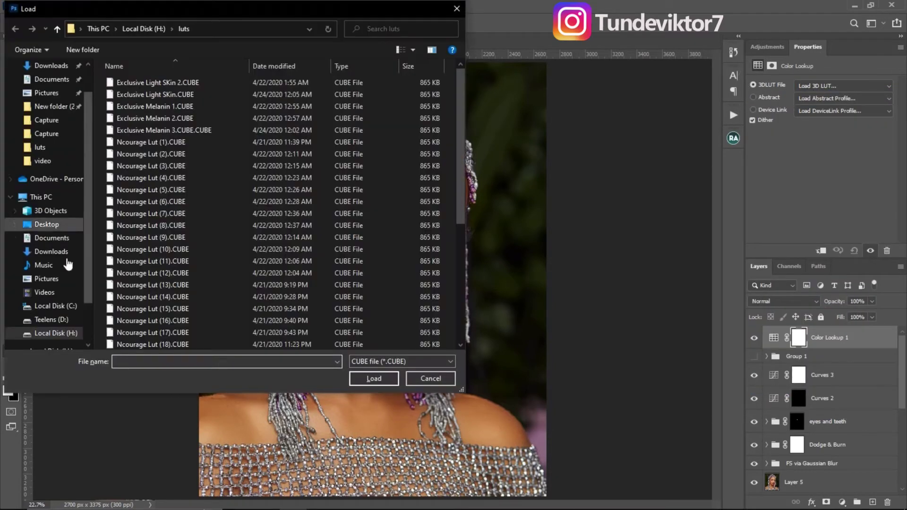
{"action": "left_click", "coordinate": [56, 196]}
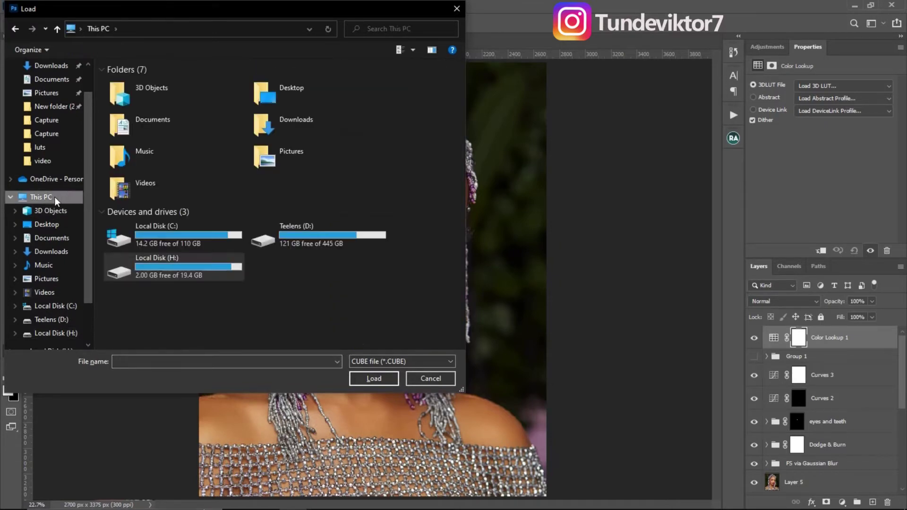
{"action": "double_click", "coordinate": [199, 264]}
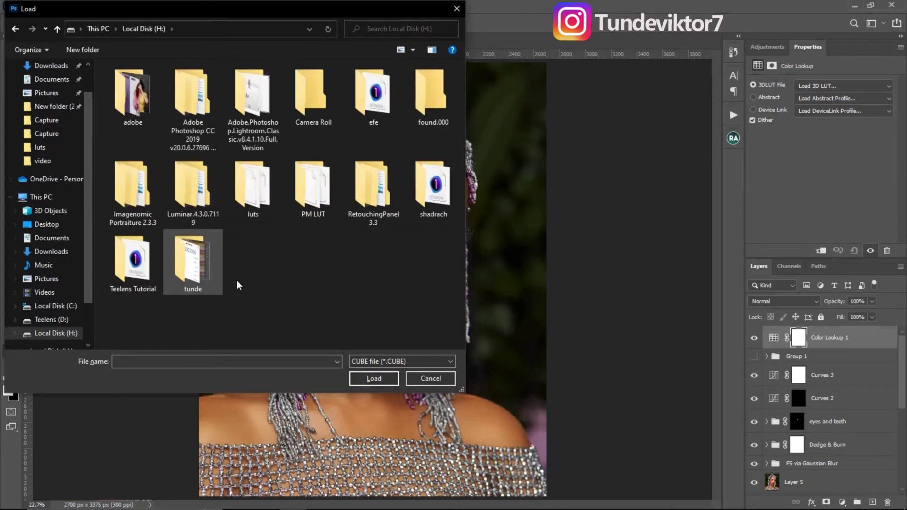
{"action": "left_click", "coordinate": [253, 196]}
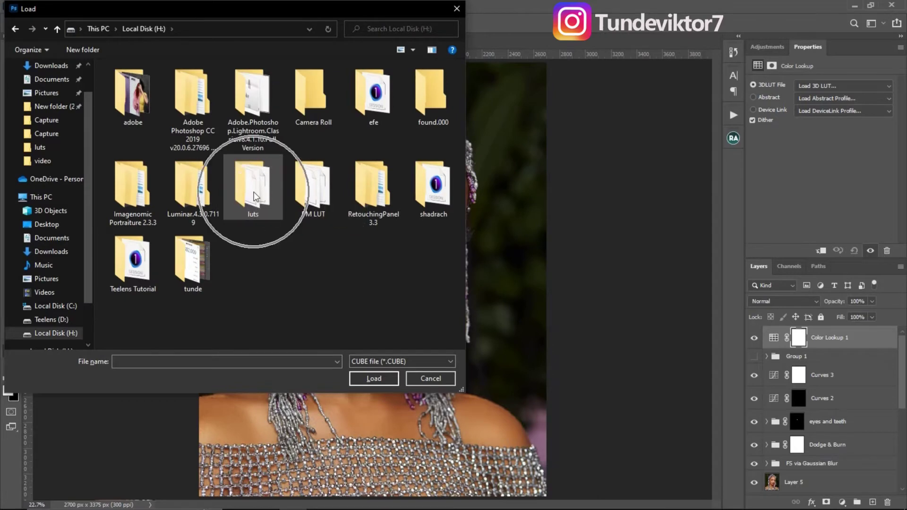
{"action": "left_click", "coordinate": [254, 196]}
Browse the luts folder and load Ncourage Lut (1).CUBE into Color Lookup 1.
{"action": "double_click", "coordinate": [253, 196]}
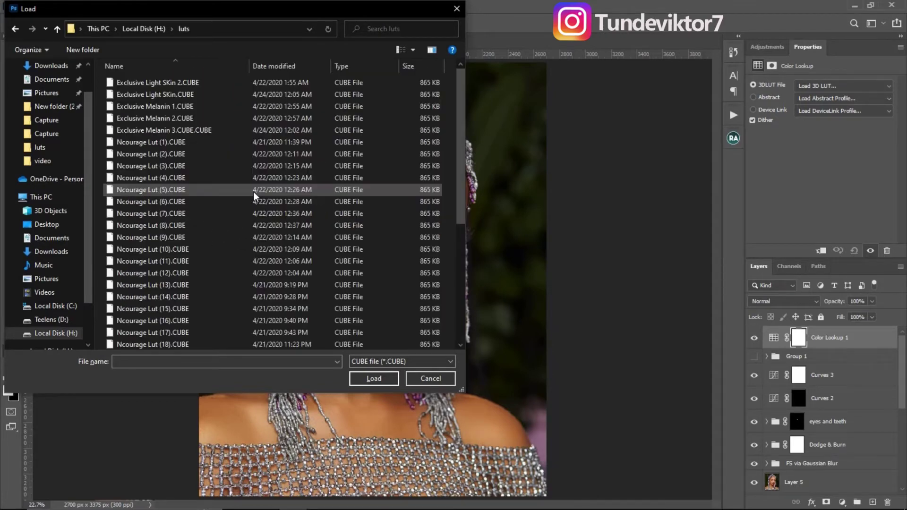
{"action": "scroll", "coordinate": [226, 214], "scroll_direction": "down", "scroll_amount": 1}
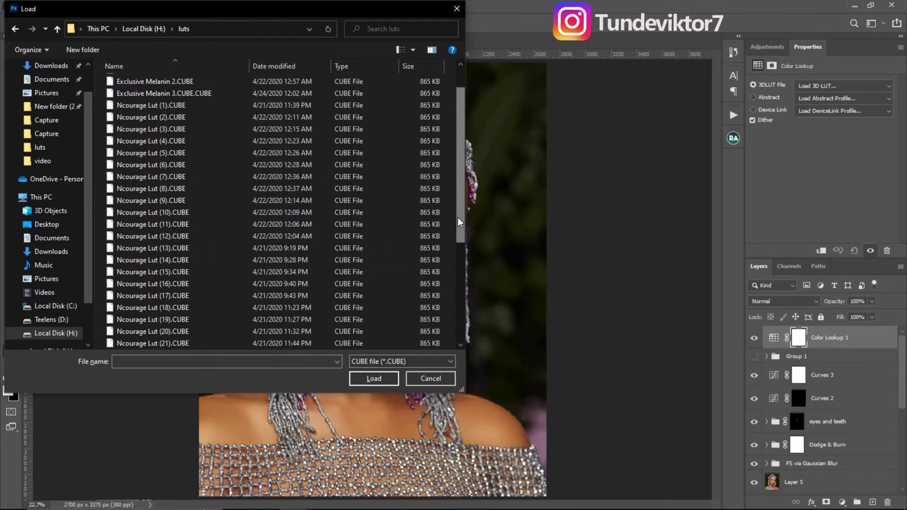
{"action": "scroll", "coordinate": [458, 217], "scroll_direction": "down", "scroll_amount": 2}
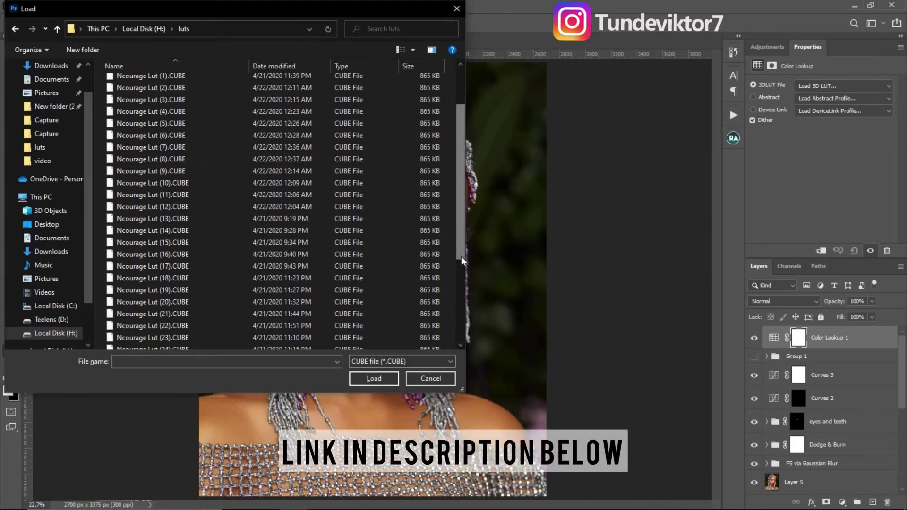
{"action": "left_click_drag", "start_coordinate": [461, 256], "coordinate": [463, 330]}
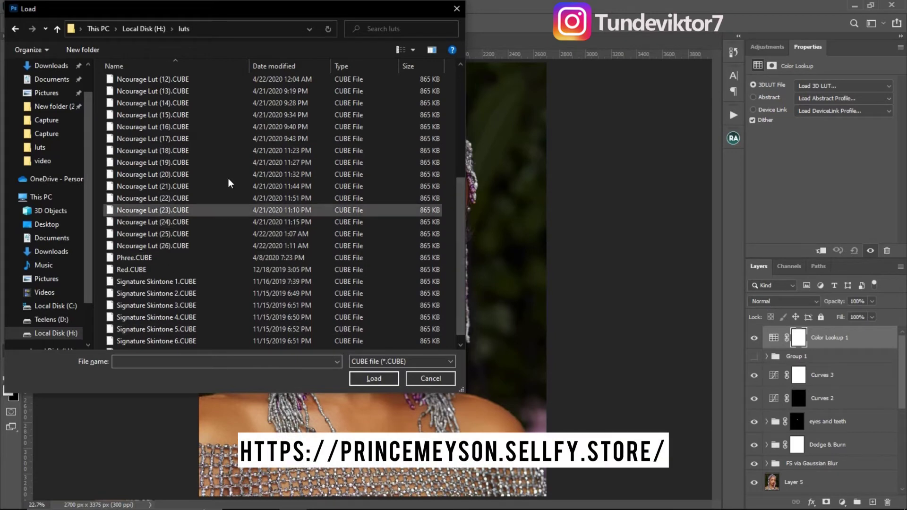
{"action": "left_click_drag", "start_coordinate": [458, 235], "coordinate": [466, 134]}
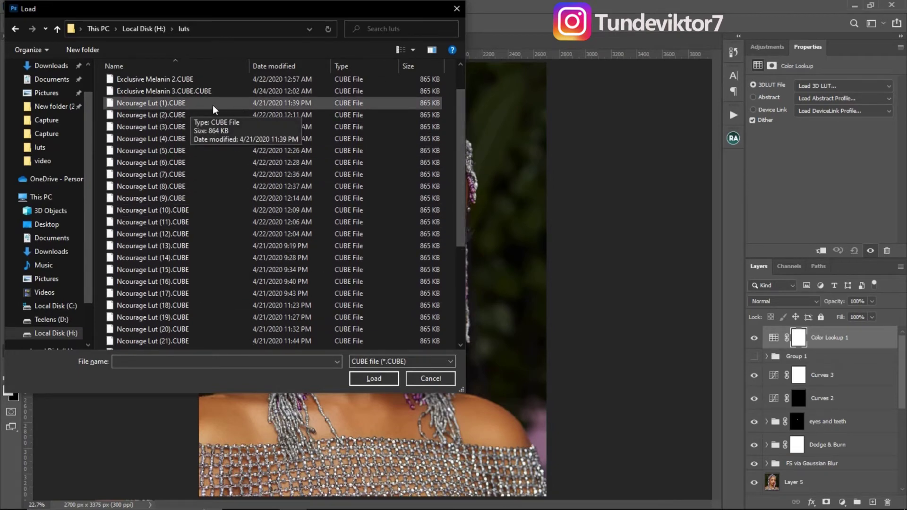
{"action": "left_click", "coordinate": [238, 104]}
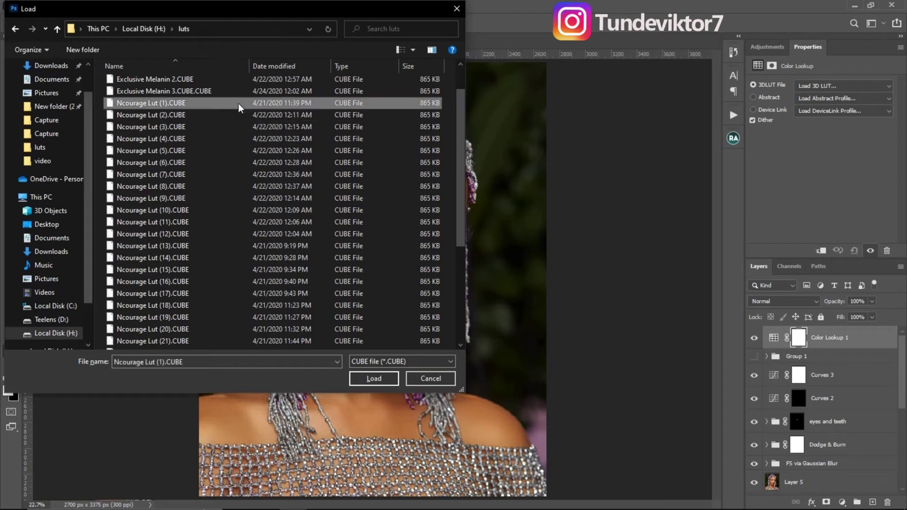
{"action": "left_click", "coordinate": [374, 378]}
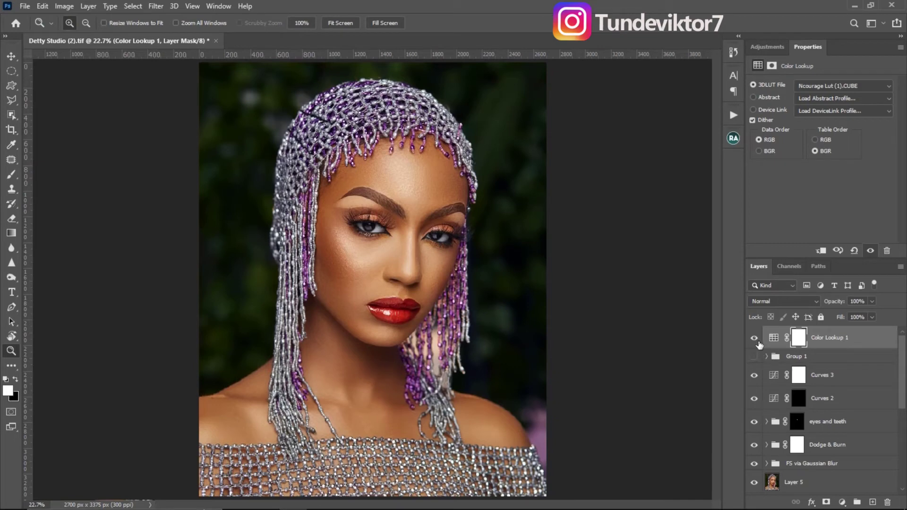
{"action": "left_click", "coordinate": [755, 339]}
{"action": "left_click", "coordinate": [755, 339]}
{"action": "left_click", "coordinate": [755, 338]}
{"action": "left_click", "coordinate": [754, 339]}
{"action": "left_click", "coordinate": [872, 302]}
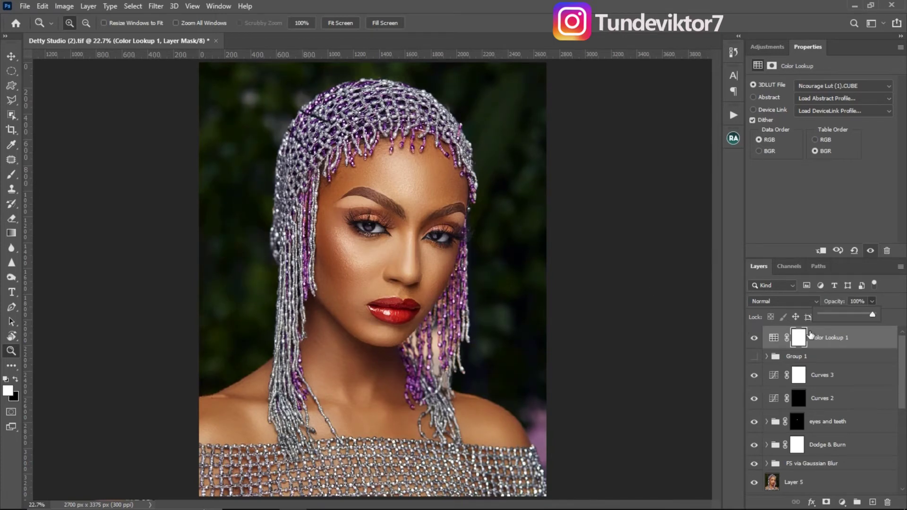
{"action": "left_click", "coordinate": [866, 348]}
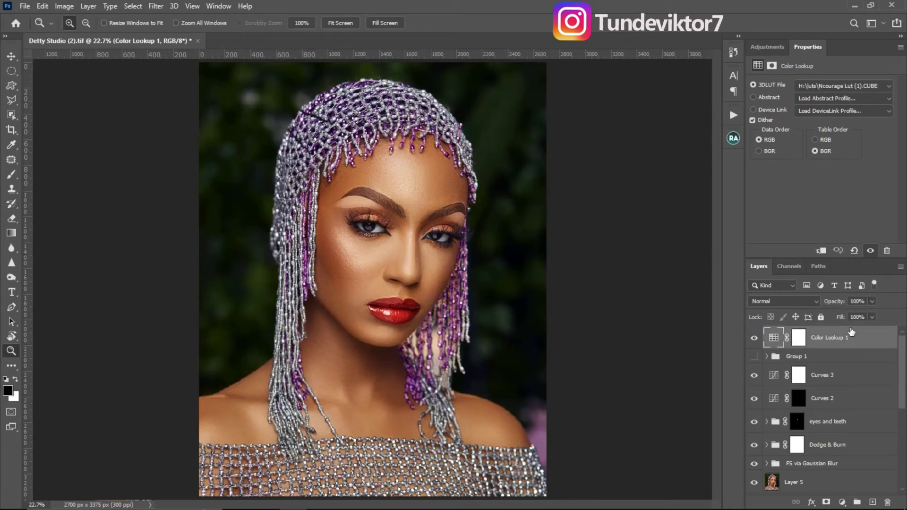
{"action": "key", "text": "ctrl+j"}
{"action": "key", "text": "x"}
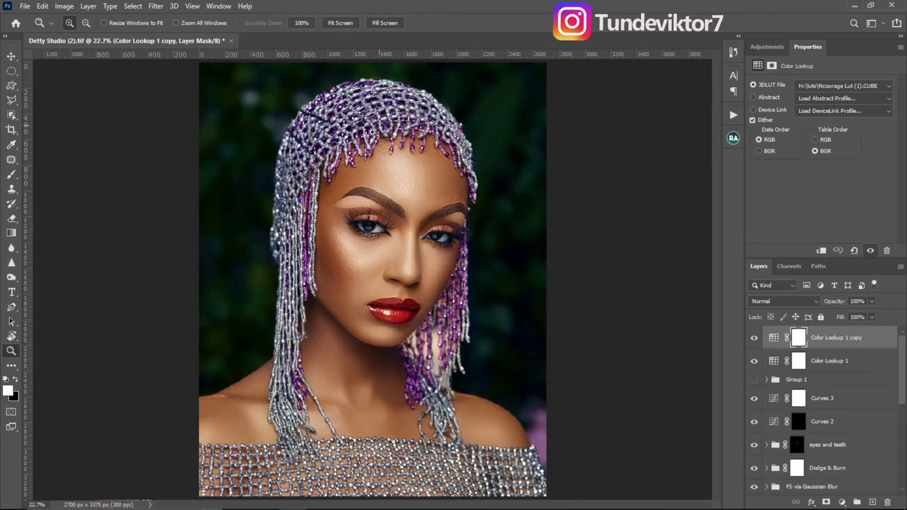
{"action": "left_click", "coordinate": [754, 339]}
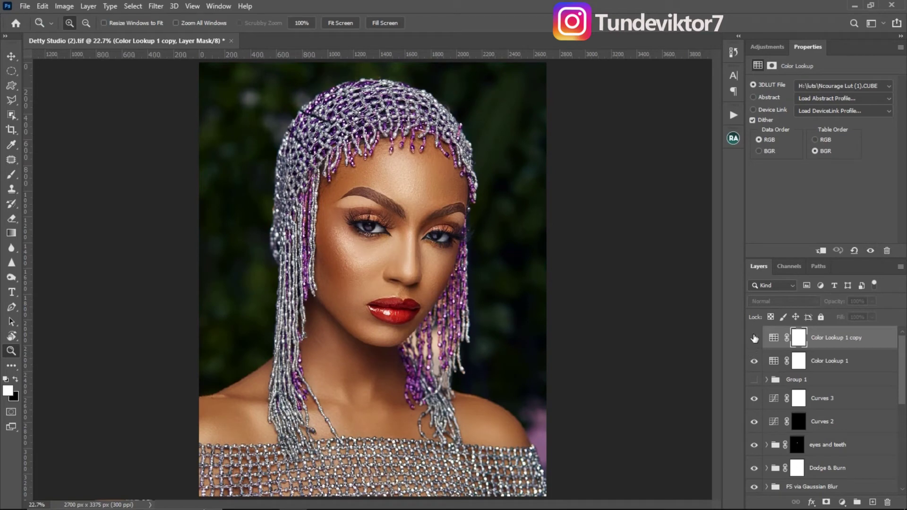
{"action": "left_click", "coordinate": [752, 338]}
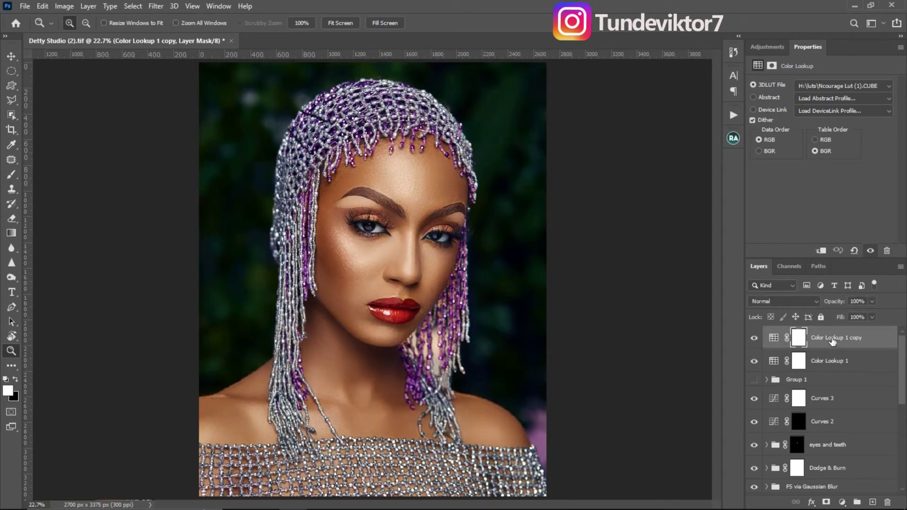
{"action": "key", "text": "ctrl+2"}
{"action": "key", "text": "Delete"}
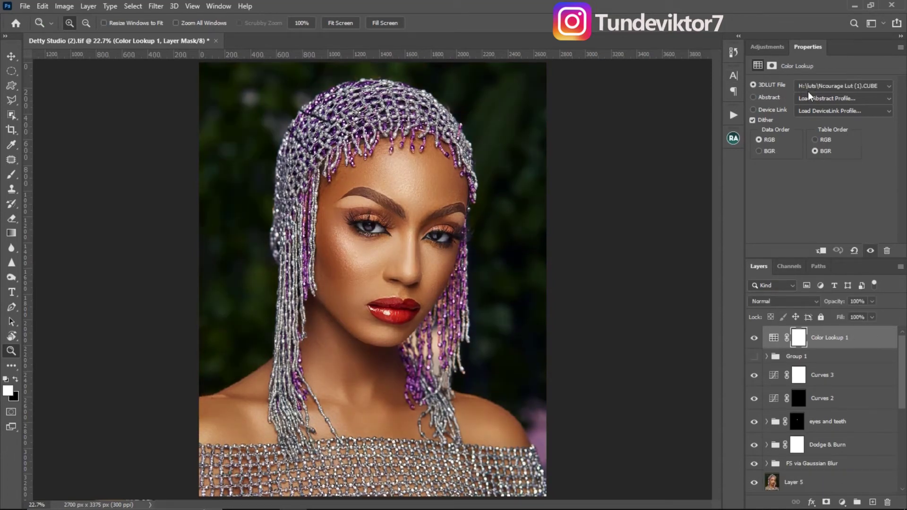
Load Signature Skintone 1.CUBE as the Color Lookup 1 layer's 3D LUT.
{"action": "left_click", "coordinate": [835, 84]}
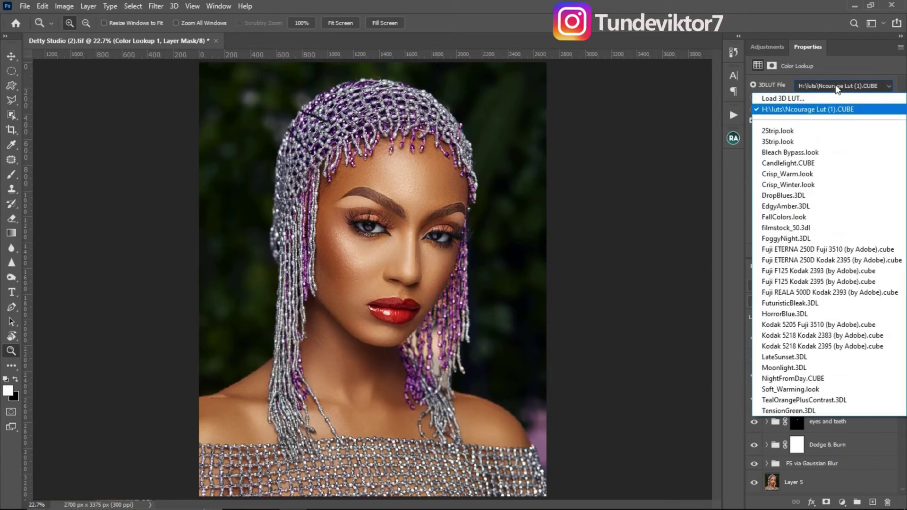
{"action": "left_click", "coordinate": [801, 101]}
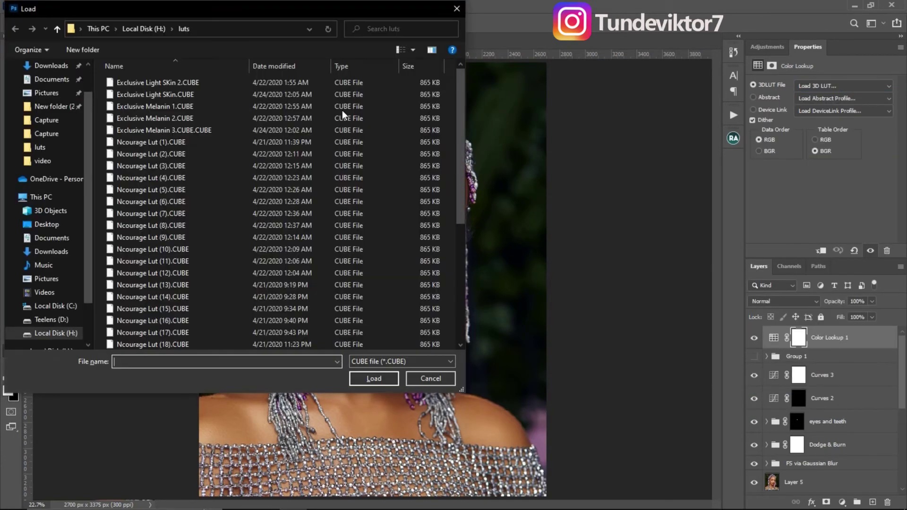
{"action": "left_click_drag", "start_coordinate": [459, 197], "coordinate": [451, 290]}
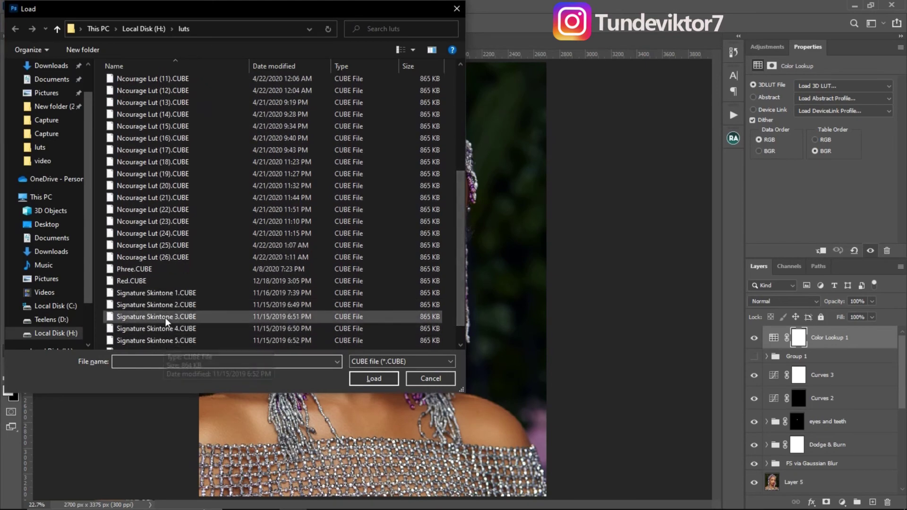
{"action": "left_click", "coordinate": [187, 294]}
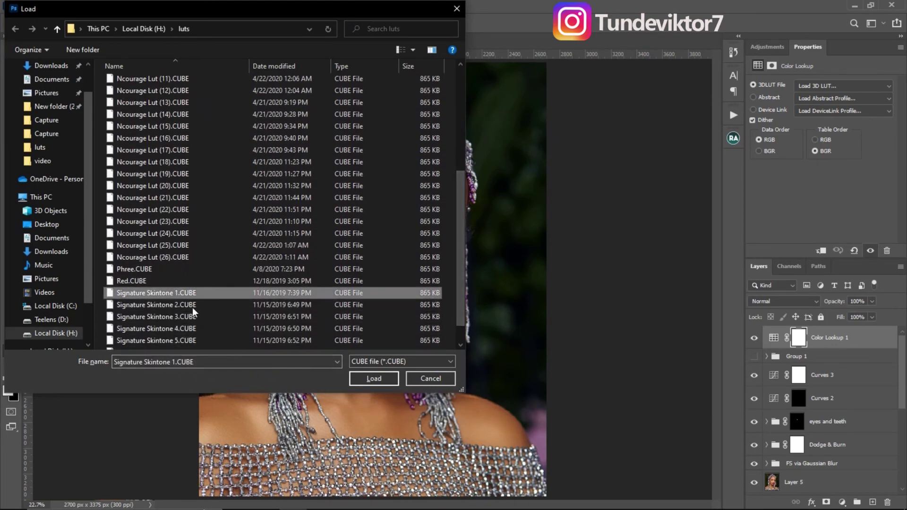
{"action": "left_click", "coordinate": [382, 378]}
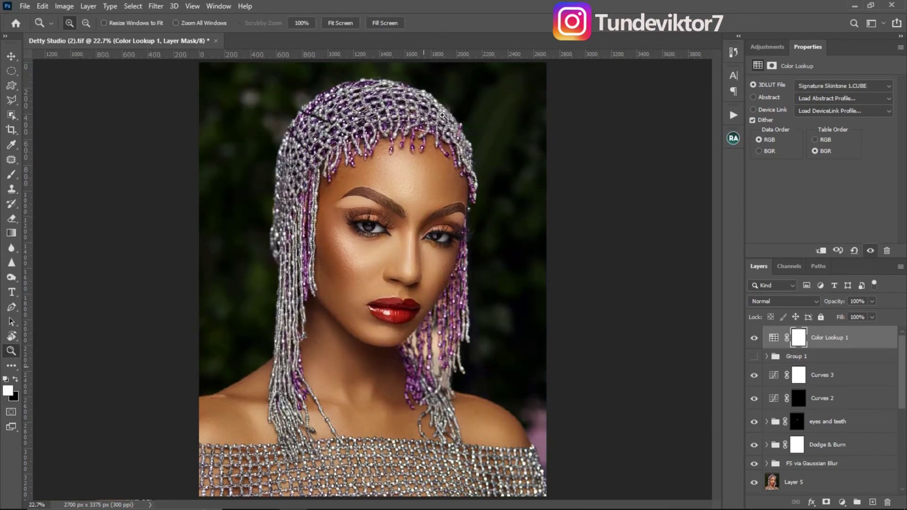
Toggle Color Lookup 1's visibility to compare the Skintone 1 grade with the original portrait.
{"action": "left_click", "coordinate": [754, 338]}
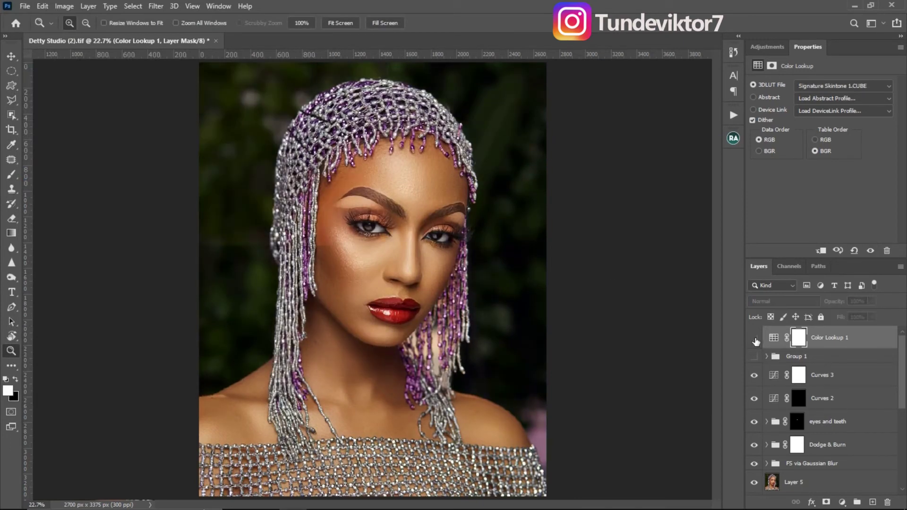
{"action": "left_click", "coordinate": [755, 338]}
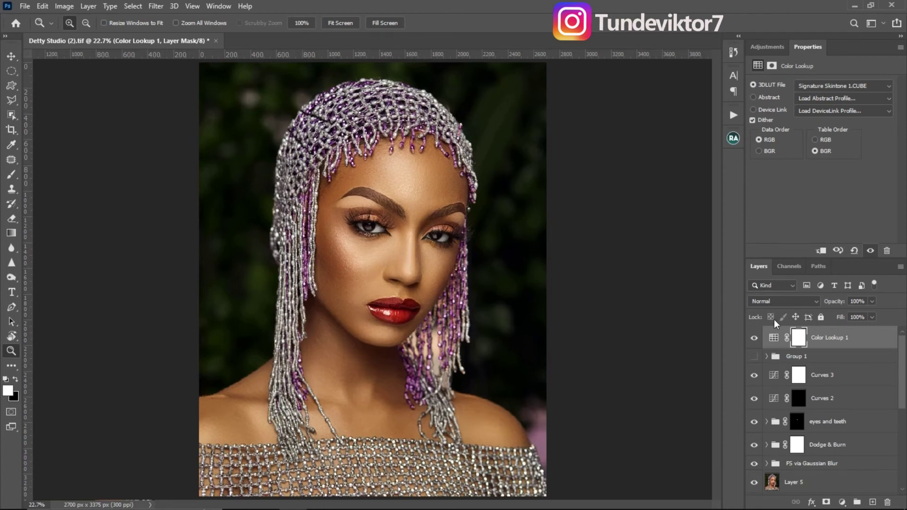
{"action": "left_click", "coordinate": [754, 338]}
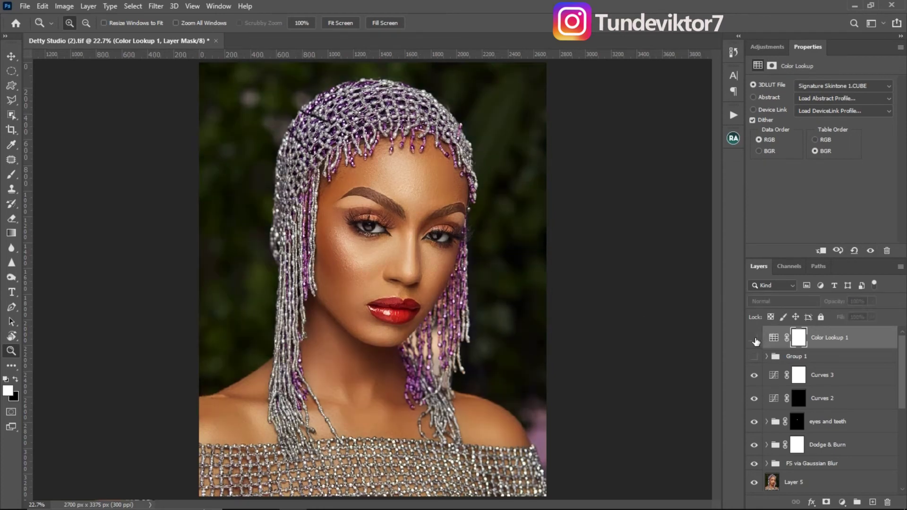
{"action": "left_click", "coordinate": [754, 338]}
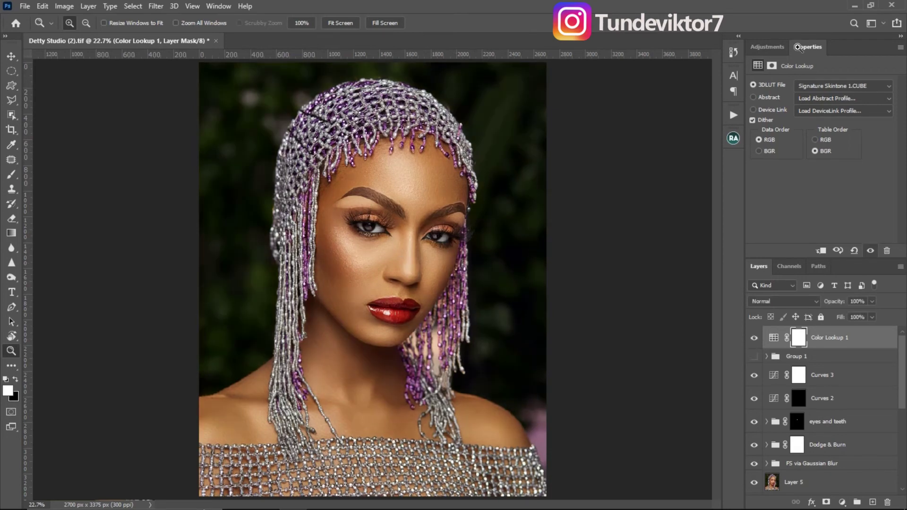
Load Signature Skintone 6.CUBE as the Color Lookup 1 layer's 3D LUT.
{"action": "left_click", "coordinate": [834, 86]}
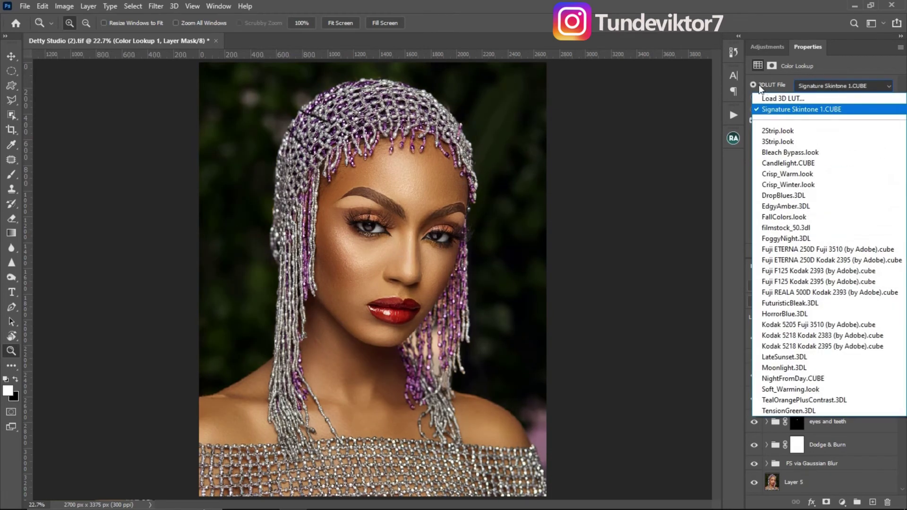
{"action": "left_click", "coordinate": [801, 98]}
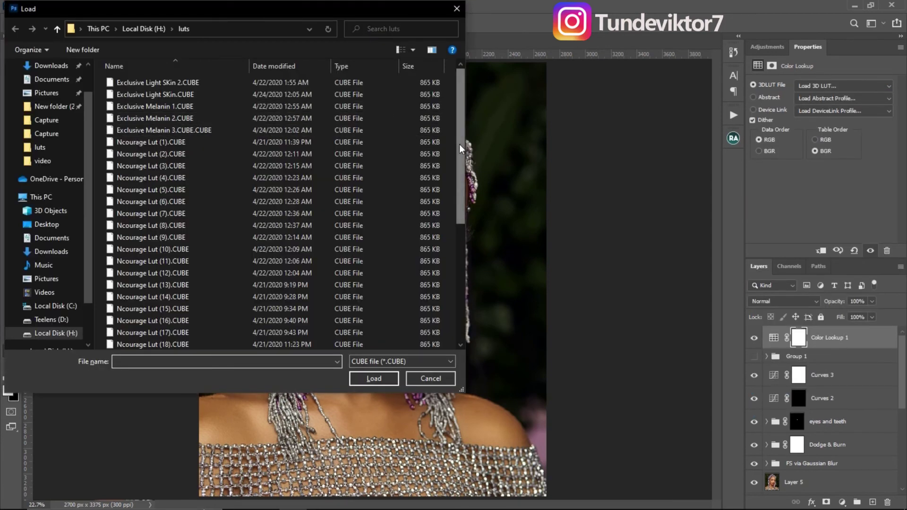
{"action": "left_click_drag", "start_coordinate": [459, 144], "coordinate": [455, 279]}
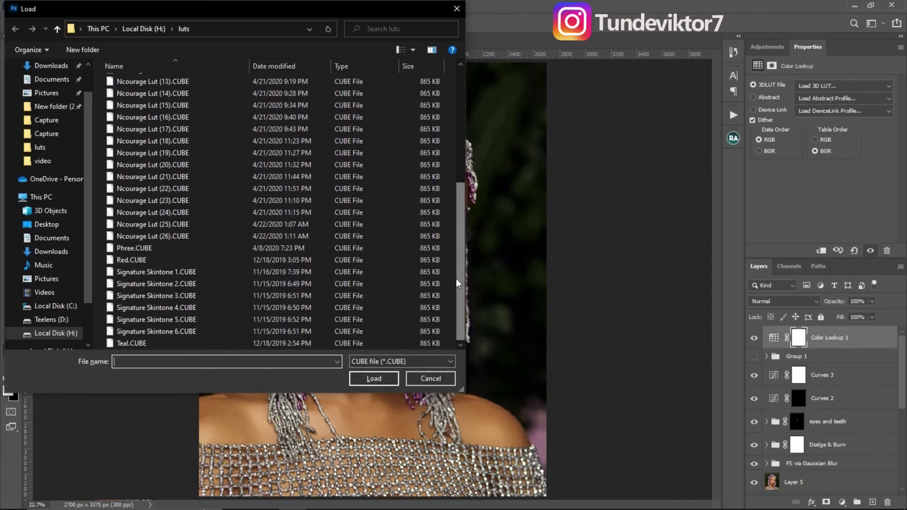
{"action": "left_click", "coordinate": [140, 331]}
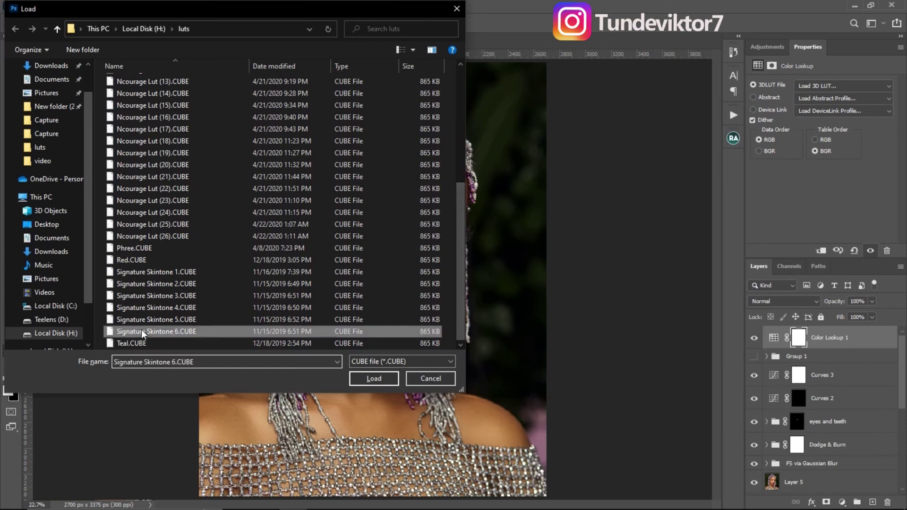
{"action": "left_click", "coordinate": [384, 378]}
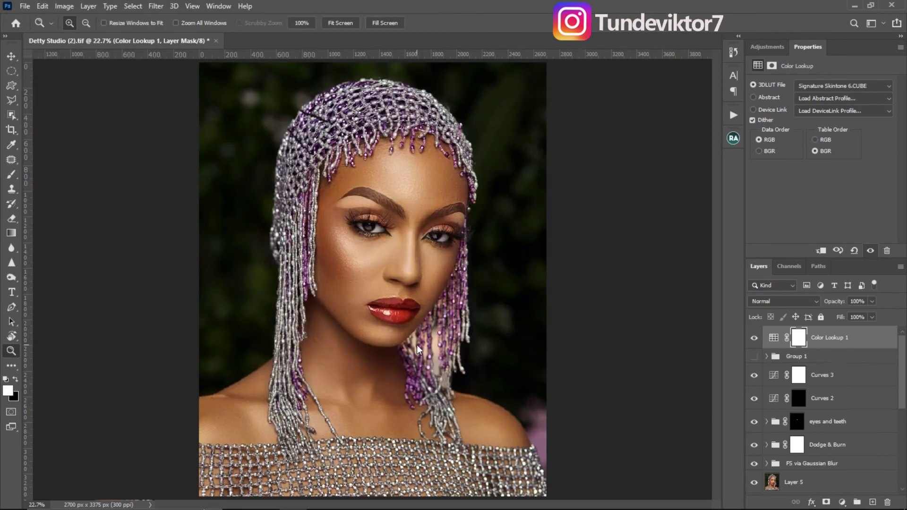
Compare the Skintone 6 grade on and off, then set Color Lookup 1 opacity to 48%.
{"action": "left_click", "coordinate": [754, 338]}
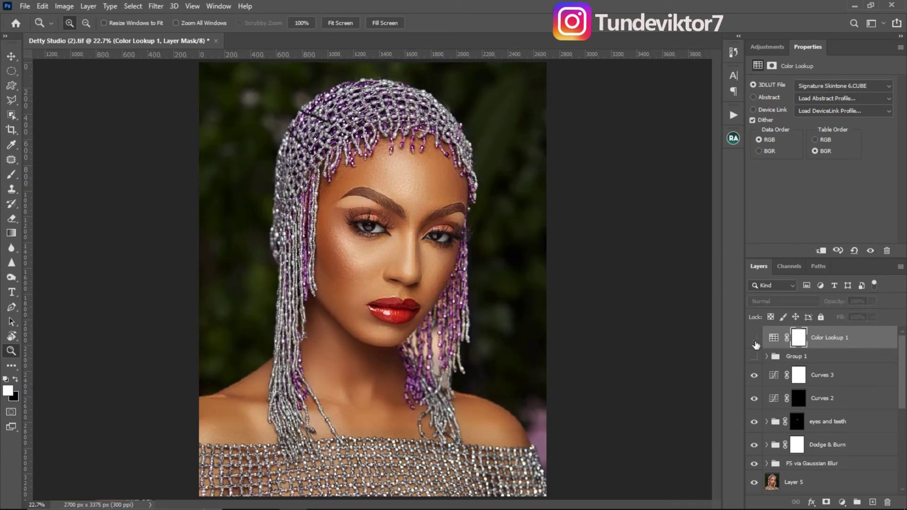
{"action": "left_click", "coordinate": [754, 338]}
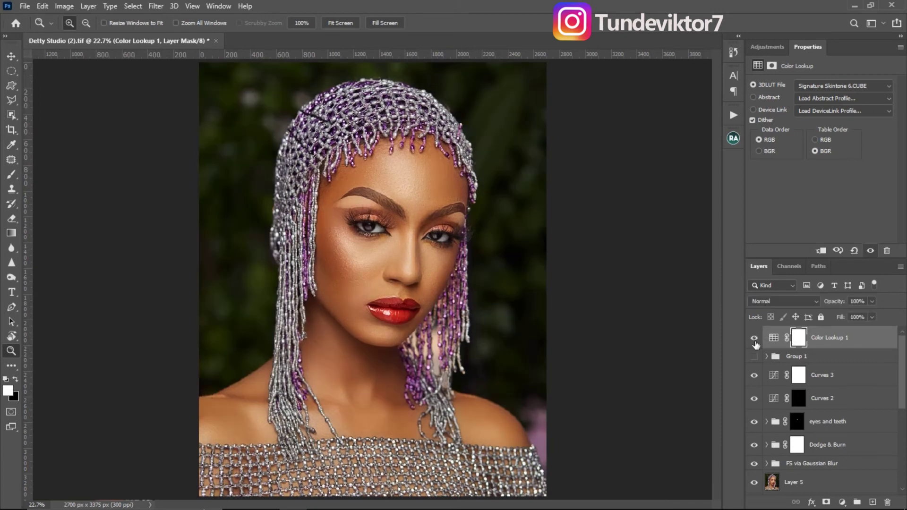
{"action": "left_click", "coordinate": [872, 303]}
{"action": "left_click", "coordinate": [754, 340]}
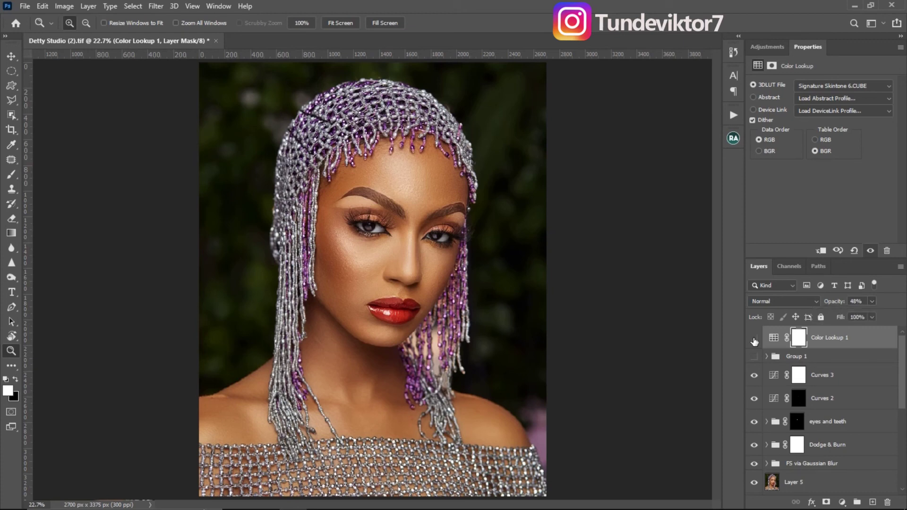